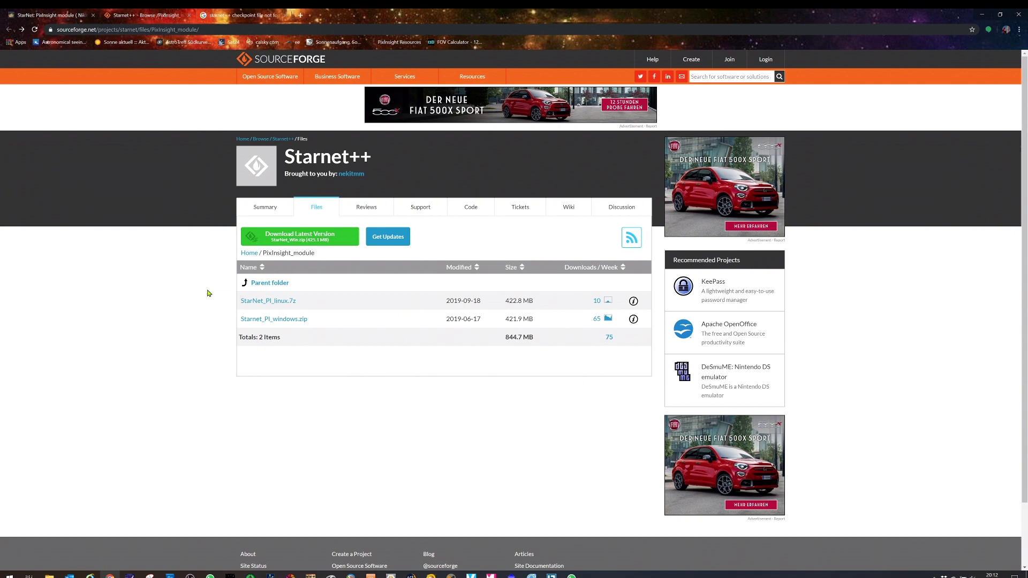
Step: Switch to the Starnet_PI folder in File Explorer and copy all six module files, from LICENSE to tensorflow.dll
{"action": "key", "text": "super+d"}
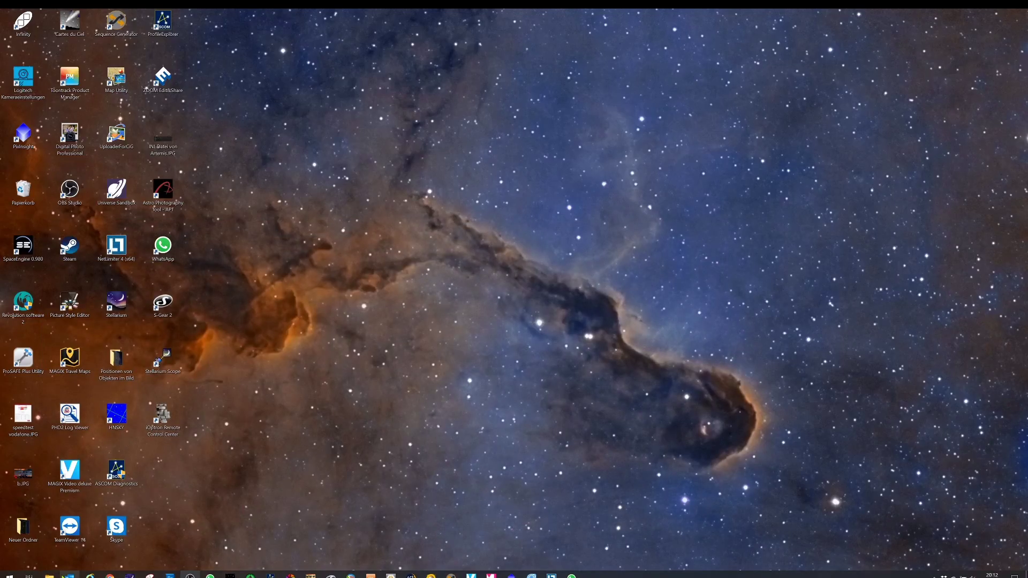
{"action": "left_click", "coordinate": [69, 575]}
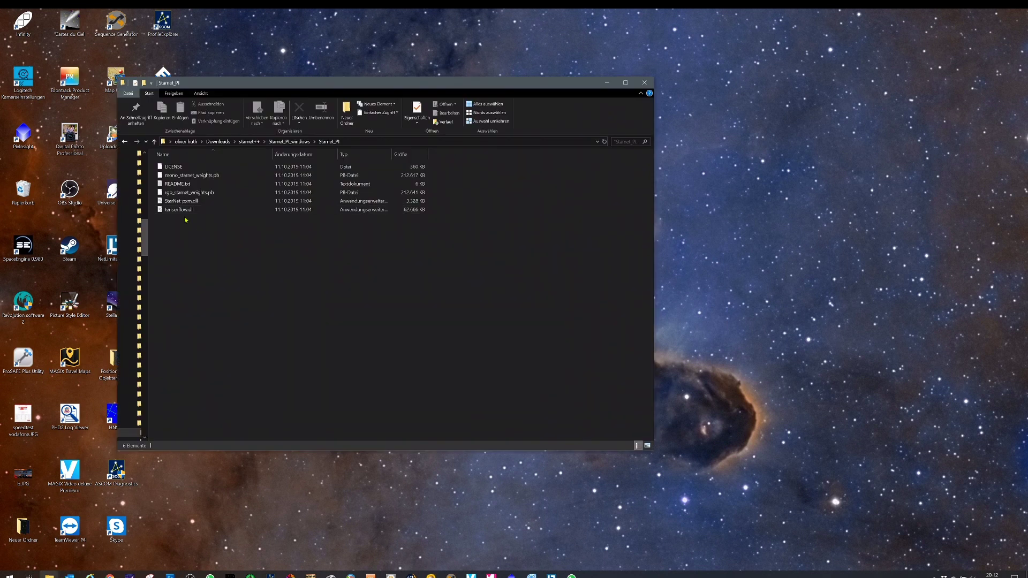
{"action": "left_click_drag", "start_coordinate": [243, 247], "coordinate": [155, 159]}
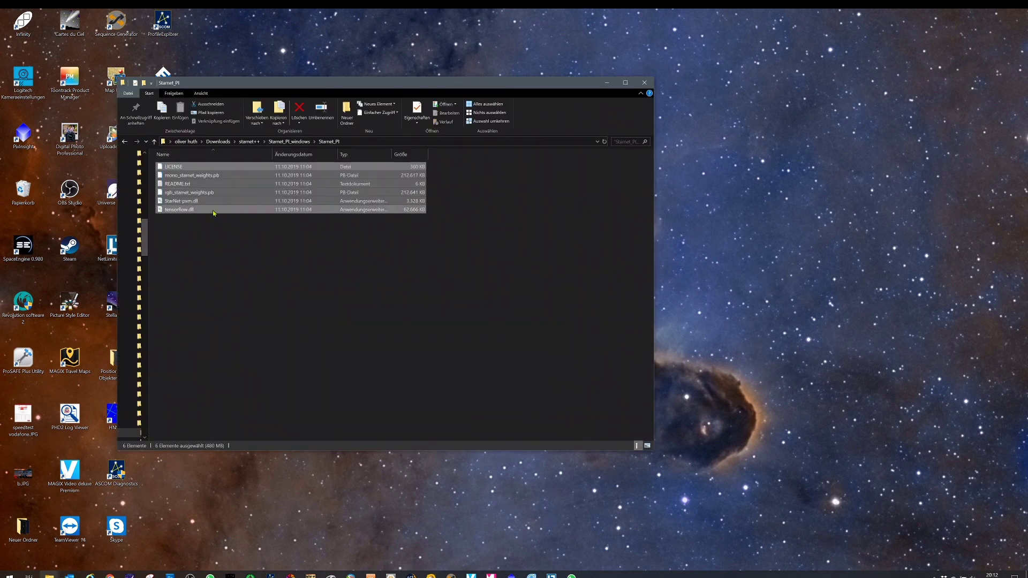
{"action": "right_click", "coordinate": [197, 197]}
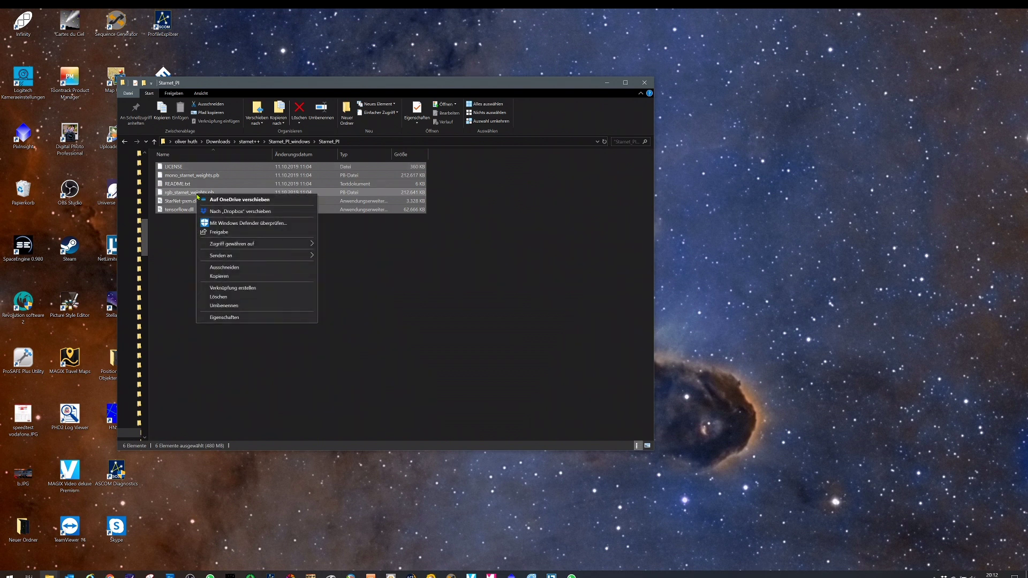
{"action": "left_click", "coordinate": [264, 278]}
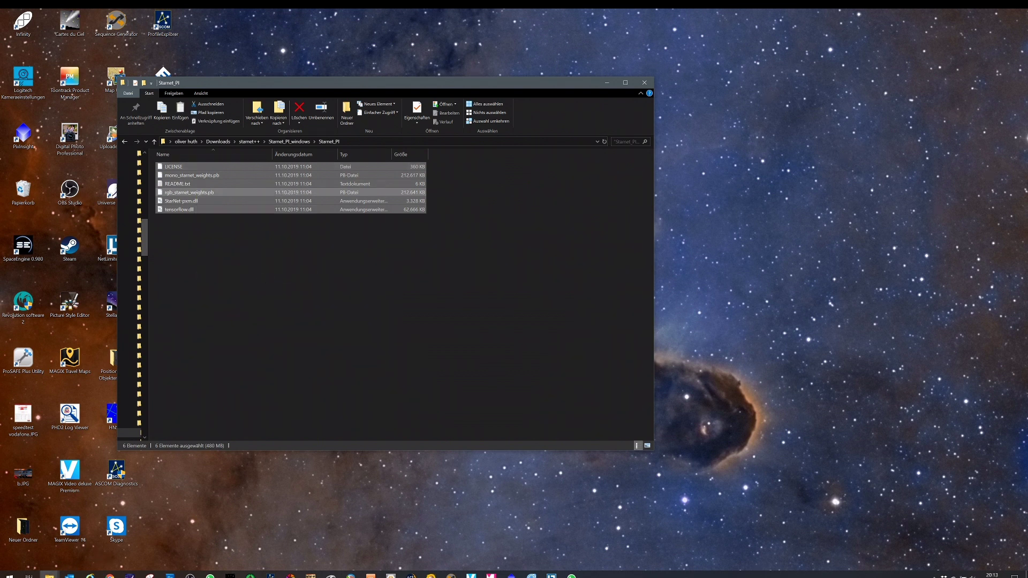
Step: Paste the copied StarNet files into the PixInsight bin folder, skipping files that already exist, and minimize both folder windows
{"action": "left_click", "coordinate": [49, 575]}
{"action": "left_click", "coordinate": [109, 549]}
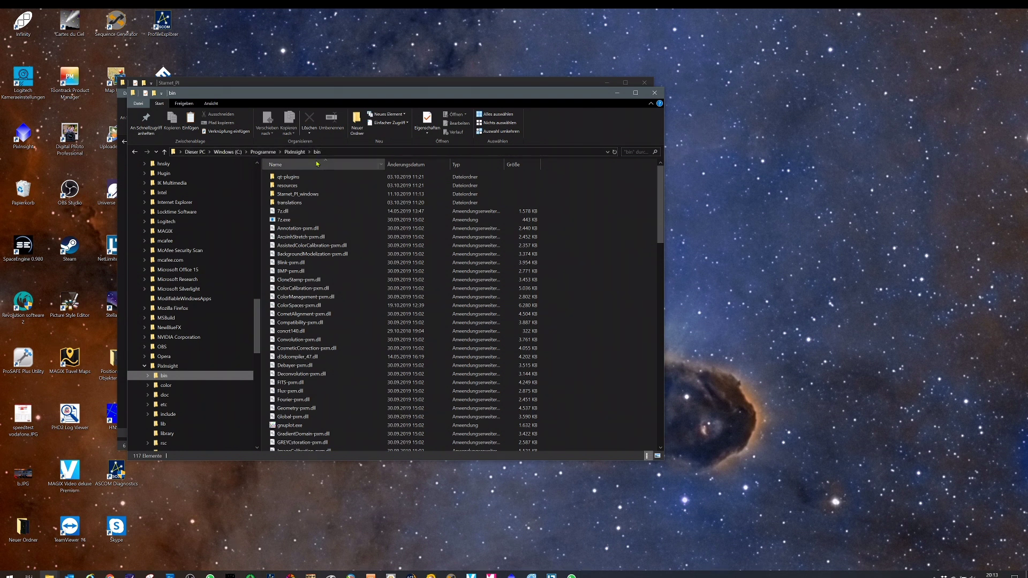
{"action": "right_click", "coordinate": [585, 360]}
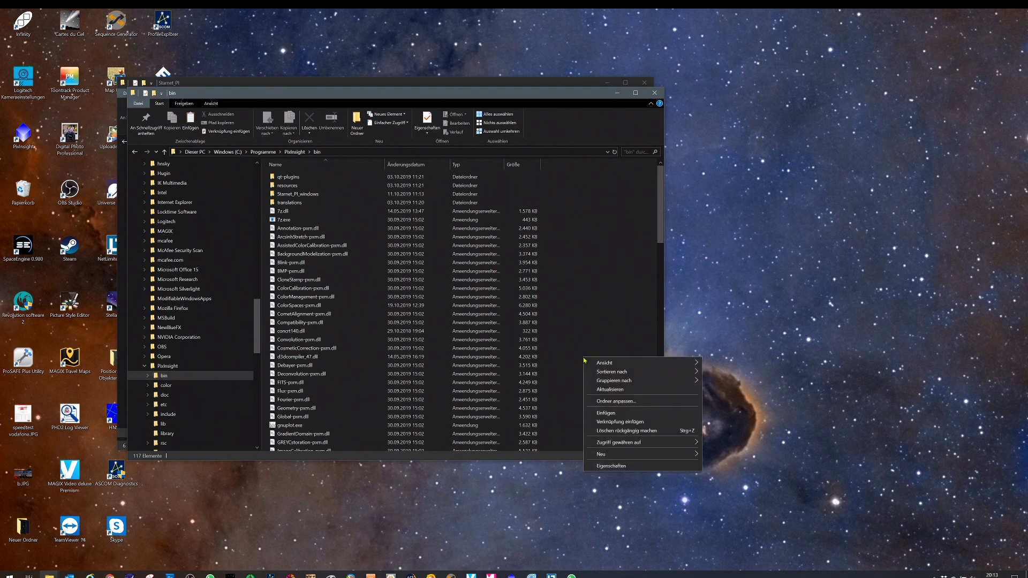
{"action": "left_click", "coordinate": [643, 416]}
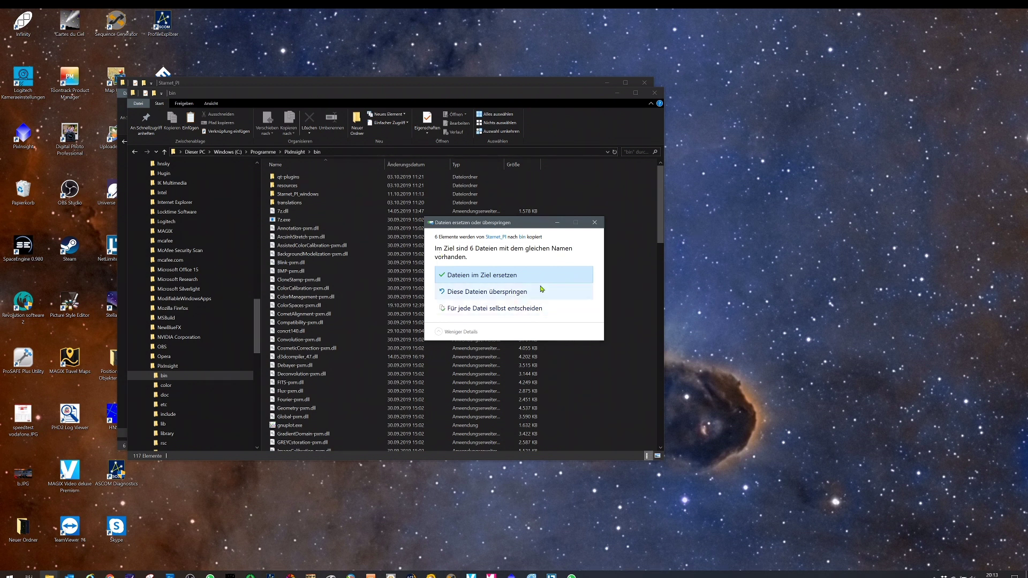
{"action": "left_click", "coordinate": [485, 294]}
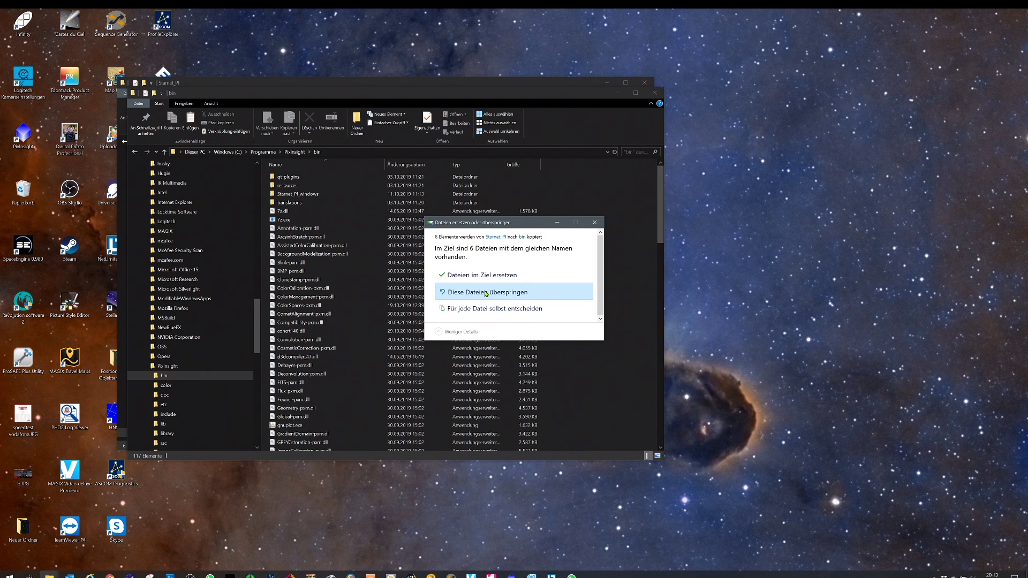
{"action": "left_click", "coordinate": [486, 293]}
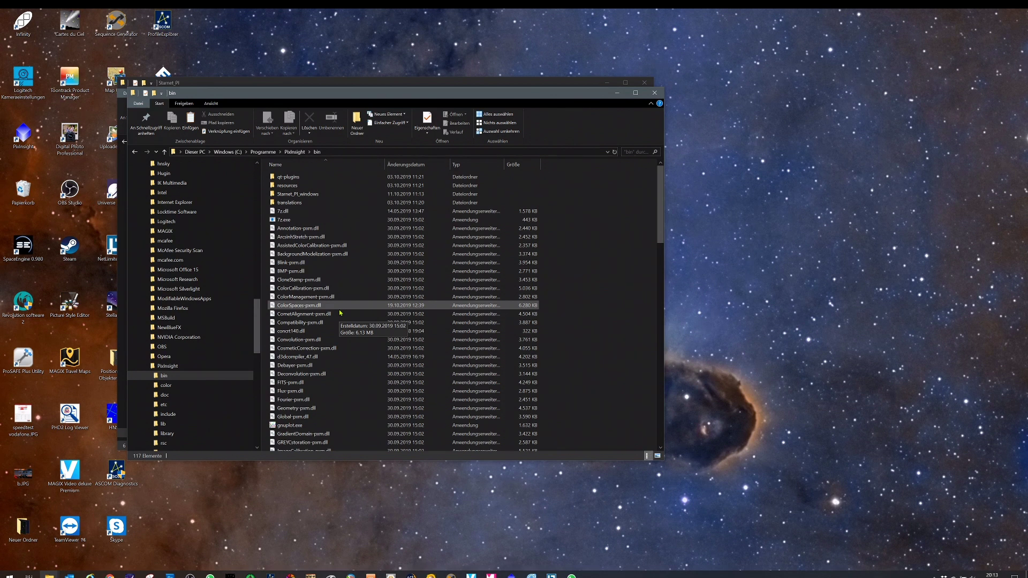
{"action": "left_click", "coordinate": [616, 91]}
{"action": "left_click", "coordinate": [607, 83]}
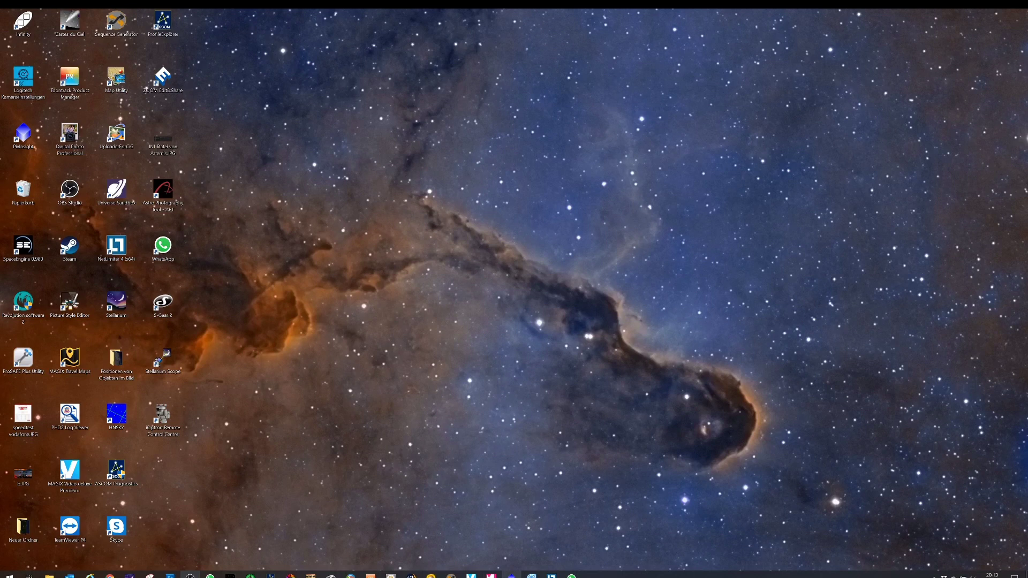
Step: Switch to PixInsight and search C:/Program Files/PixInsight/bin for installable modules, then close the module installer
{"action": "left_click", "coordinate": [514, 575]}
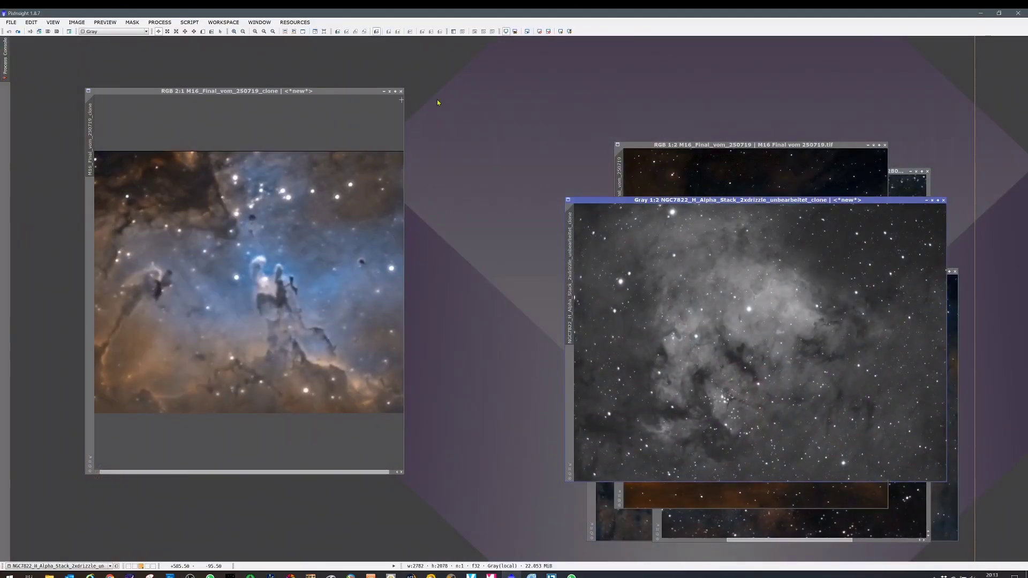
{"action": "left_click", "coordinate": [160, 23]}
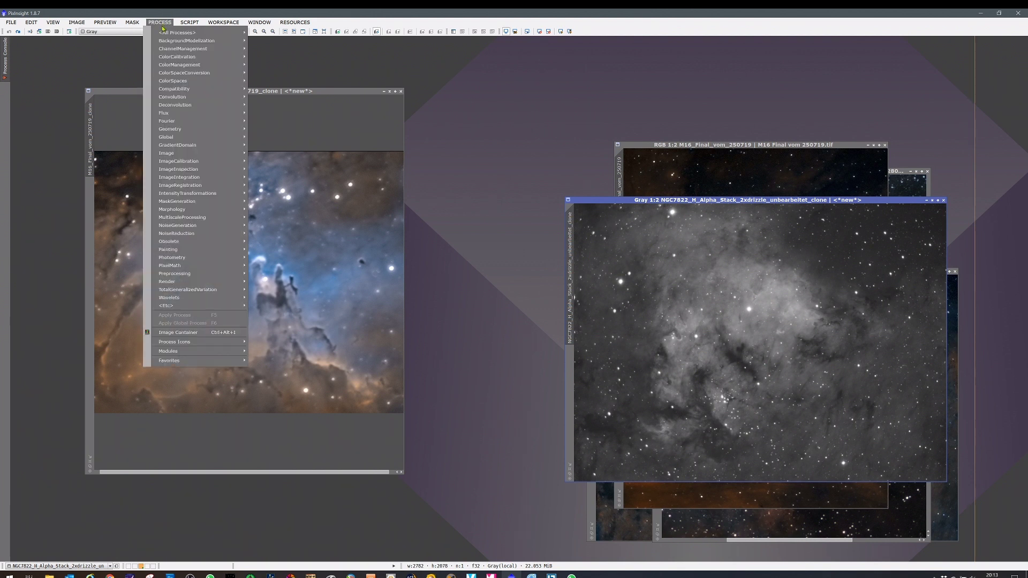
{"action": "mouse_move", "coordinate": [177, 351]}
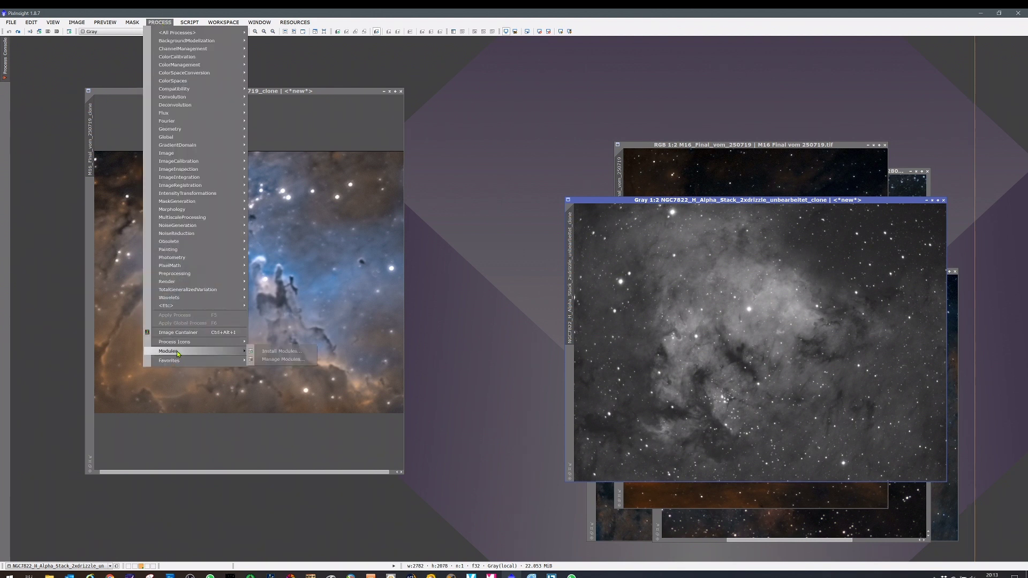
{"action": "left_click", "coordinate": [279, 352]}
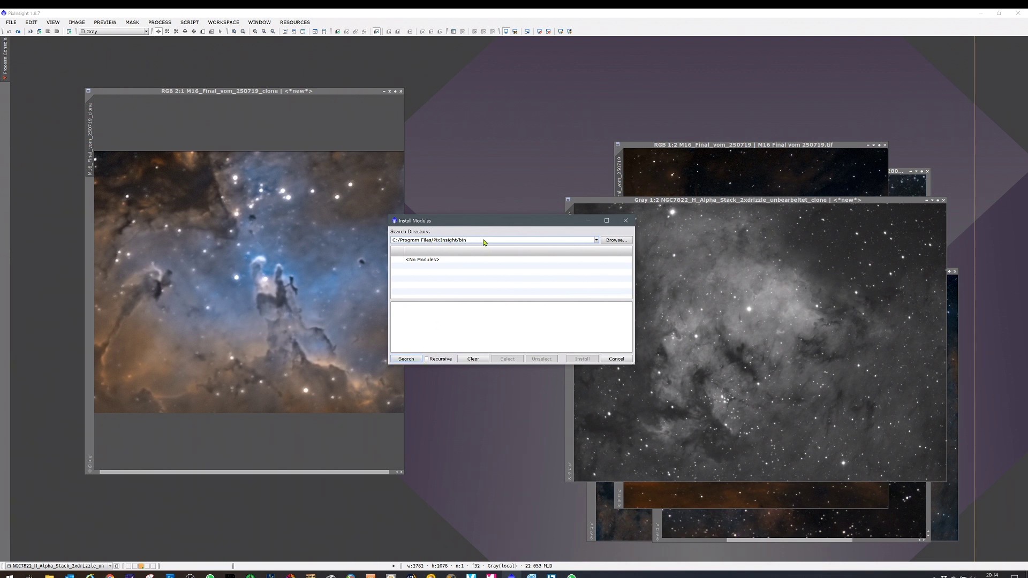
{"action": "left_click", "coordinate": [407, 360]}
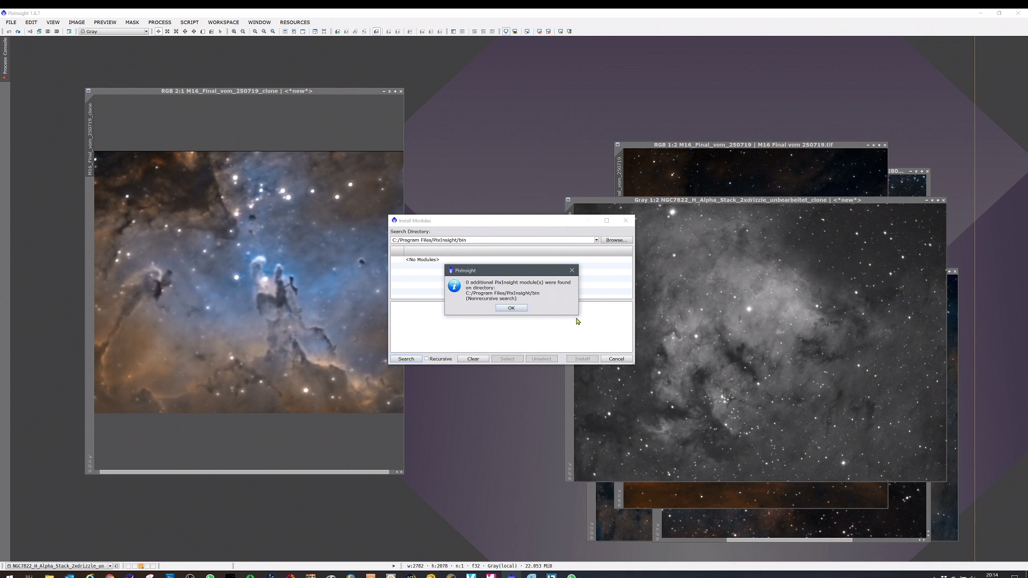
{"action": "left_click", "coordinate": [518, 309]}
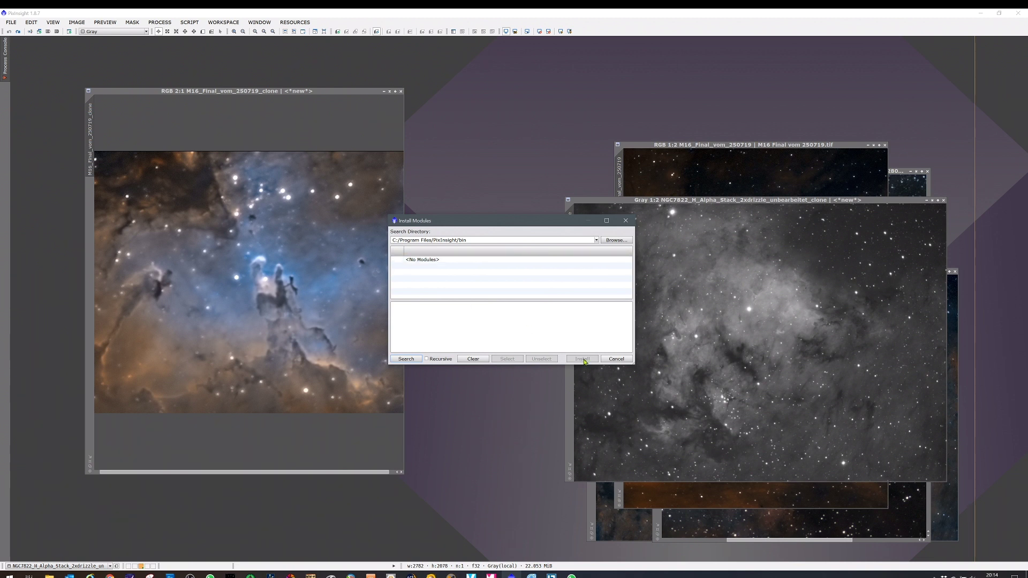
{"action": "left_click", "coordinate": [627, 222]}
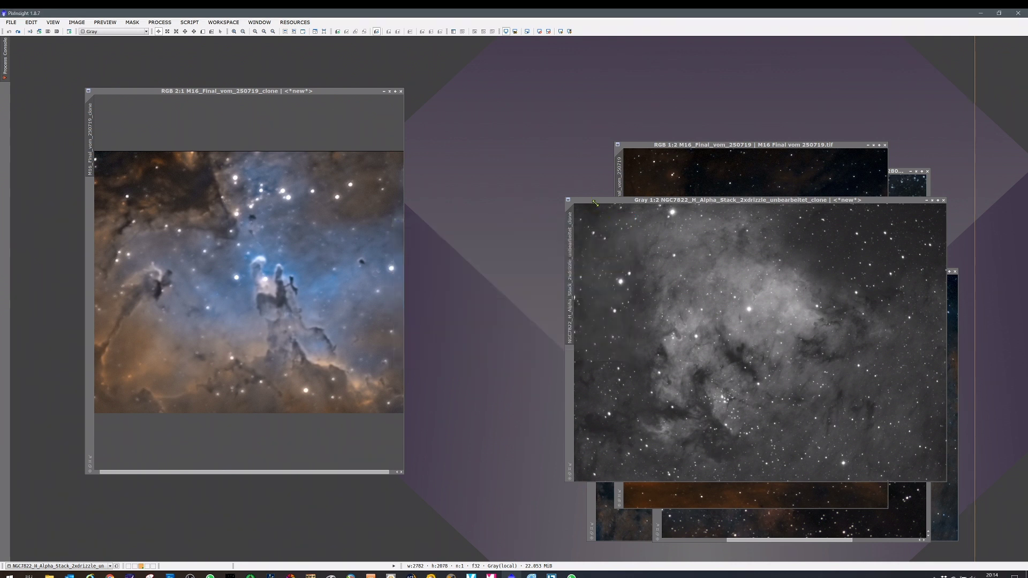
Step: Open the StarNet process and arrange its window beside the M16_Final_vom_250719_clone image
{"action": "left_click", "coordinate": [159, 22]}
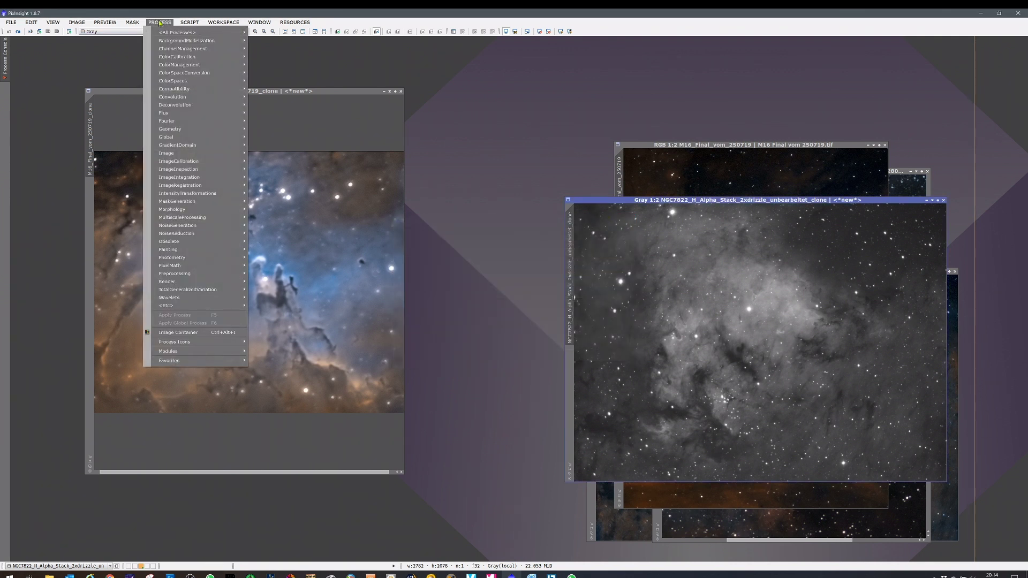
{"action": "mouse_move", "coordinate": [193, 36]}
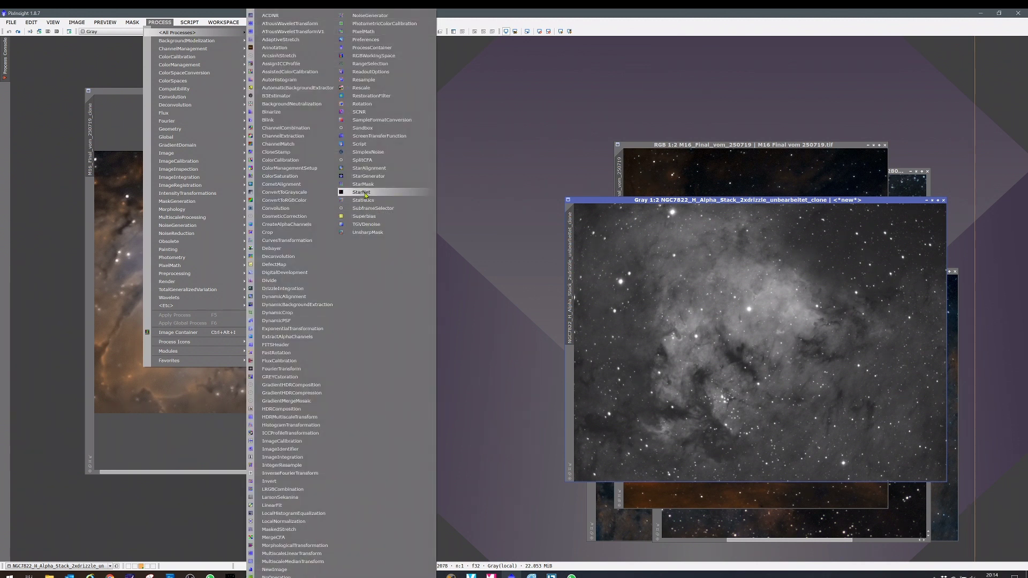
{"action": "mouse_move", "coordinate": [199, 306]}
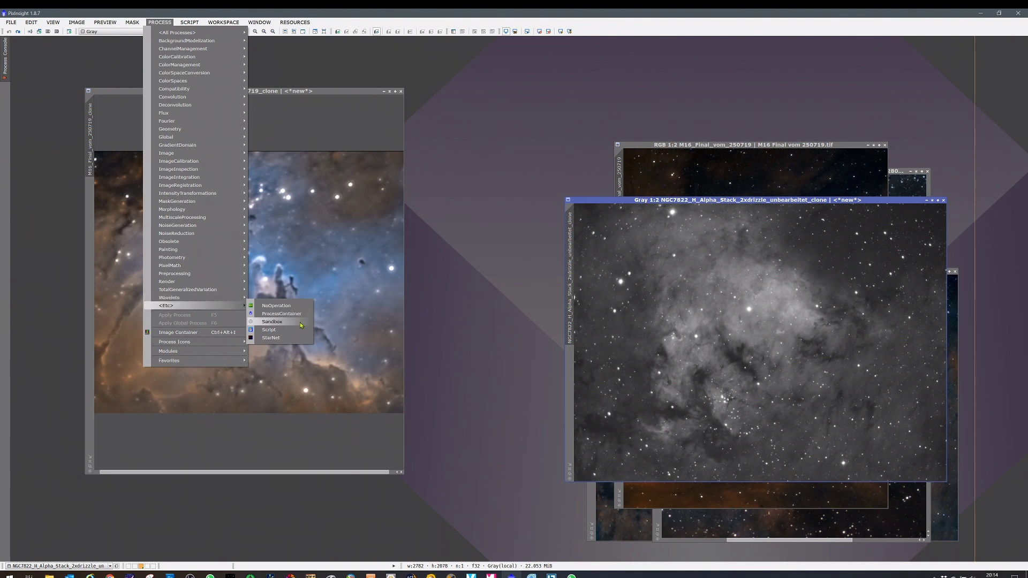
{"action": "left_click", "coordinate": [271, 338]}
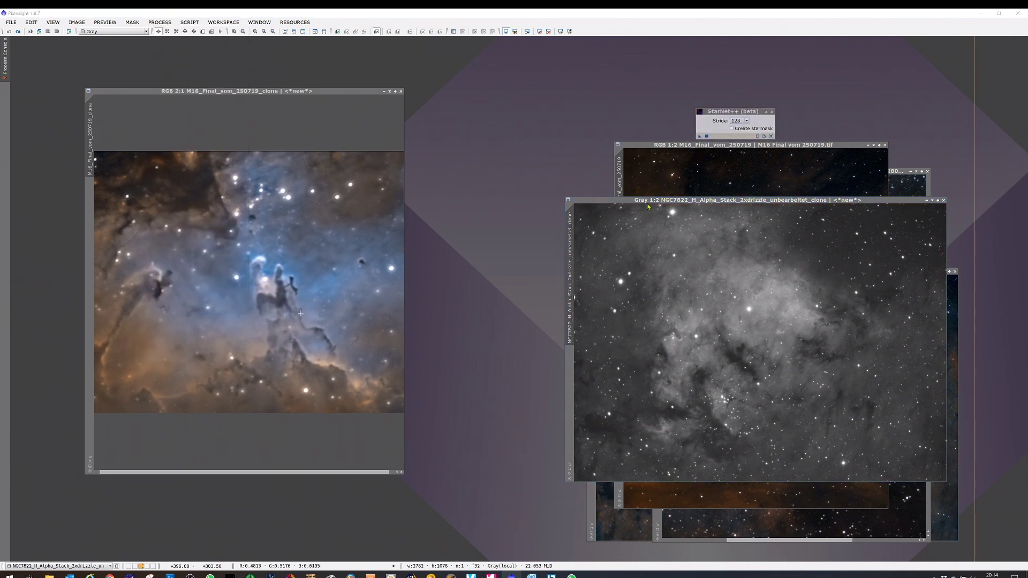
{"action": "left_click_drag", "start_coordinate": [739, 112], "coordinate": [512, 110]}
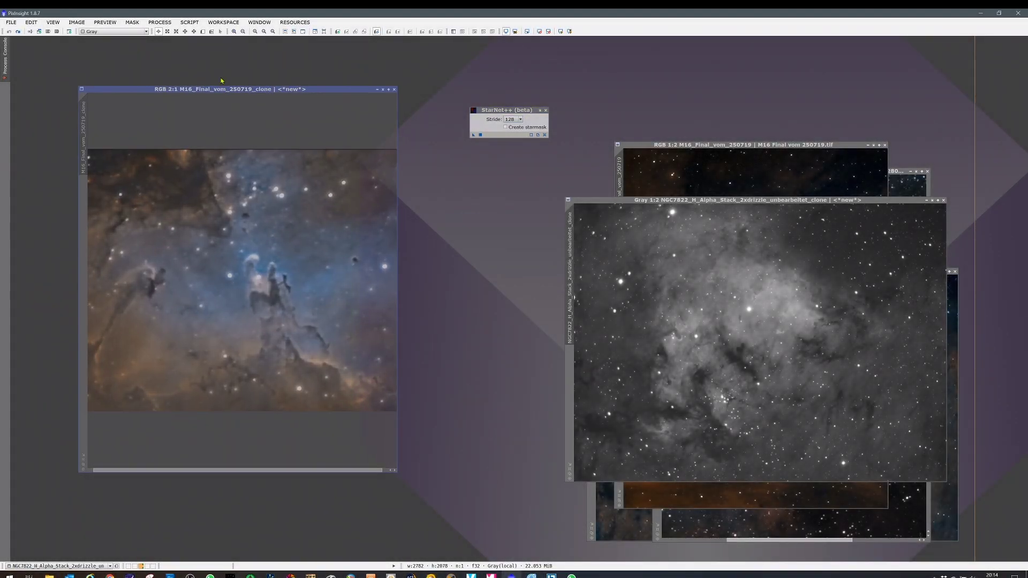
{"action": "left_click_drag", "start_coordinate": [220, 90], "coordinate": [241, 82]}
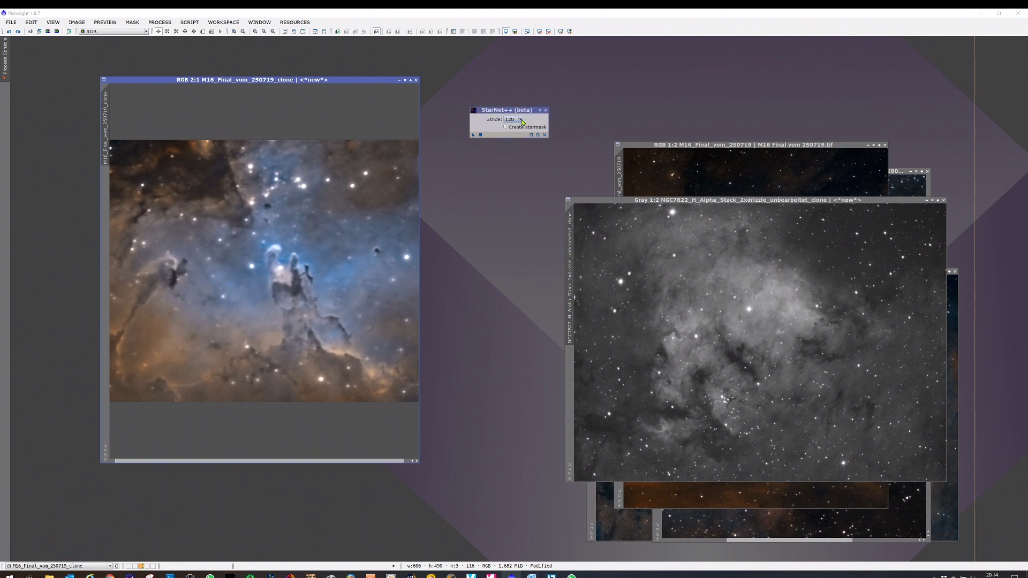
Step: Review the available Stride values in StarNet++ without choosing a different one
{"action": "left_click", "coordinate": [525, 122]}
{"action": "left_click", "coordinate": [520, 120]}
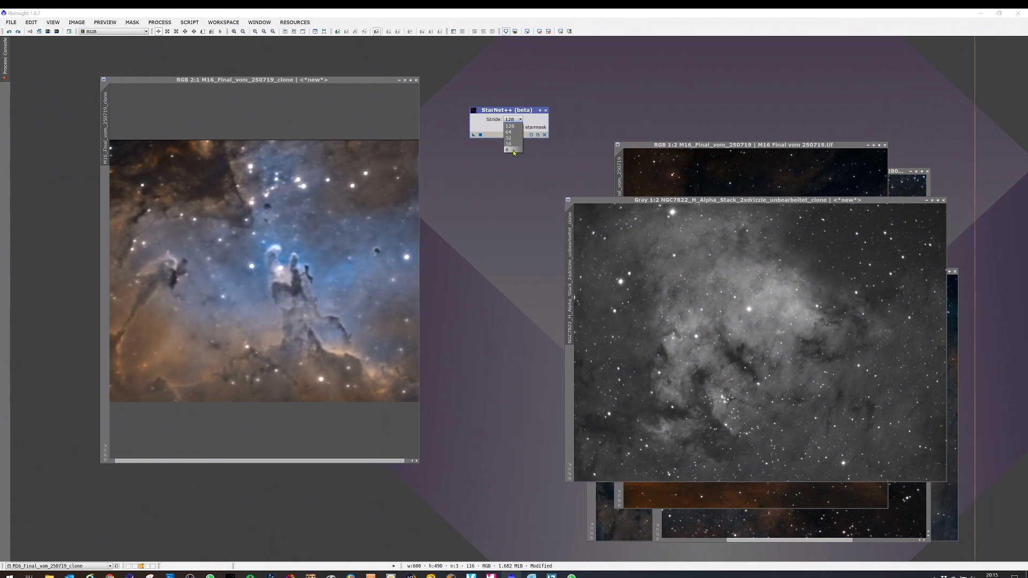
{"action": "left_click", "coordinate": [539, 116]}
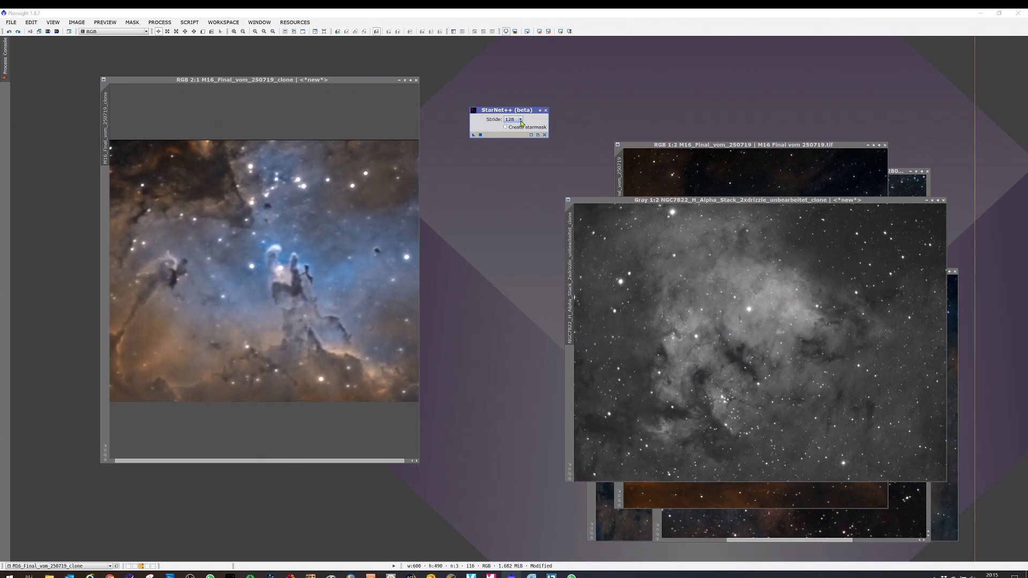
{"action": "left_click", "coordinate": [521, 123]}
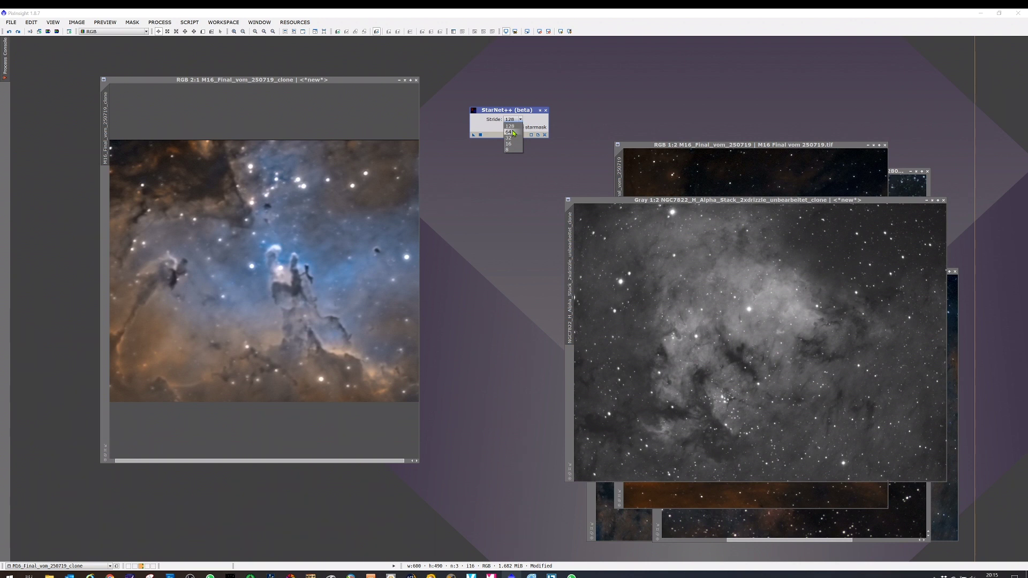
{"action": "left_click", "coordinate": [541, 125]}
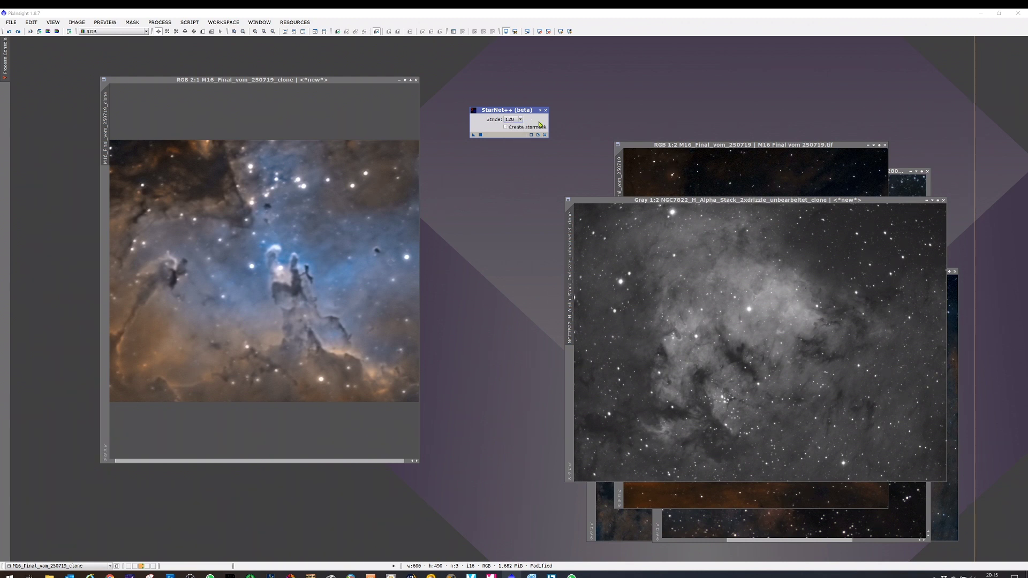
Step: Apply StarNet++ with stride 128 and no star mask to the M16 clone, and compare before and after by undoing and redoing
{"action": "left_click", "coordinate": [481, 136]}
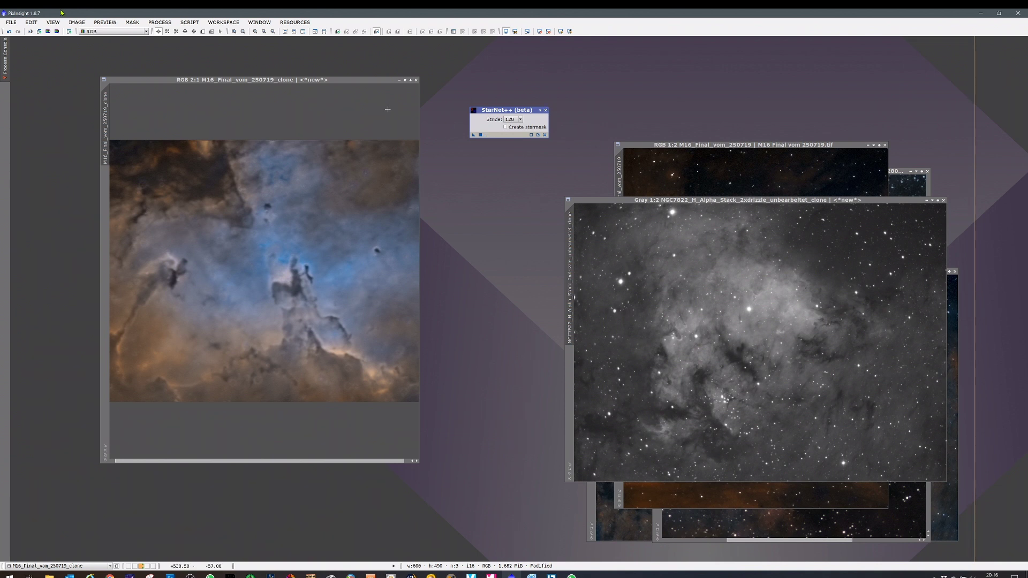
{"action": "left_click", "coordinate": [139, 129]}
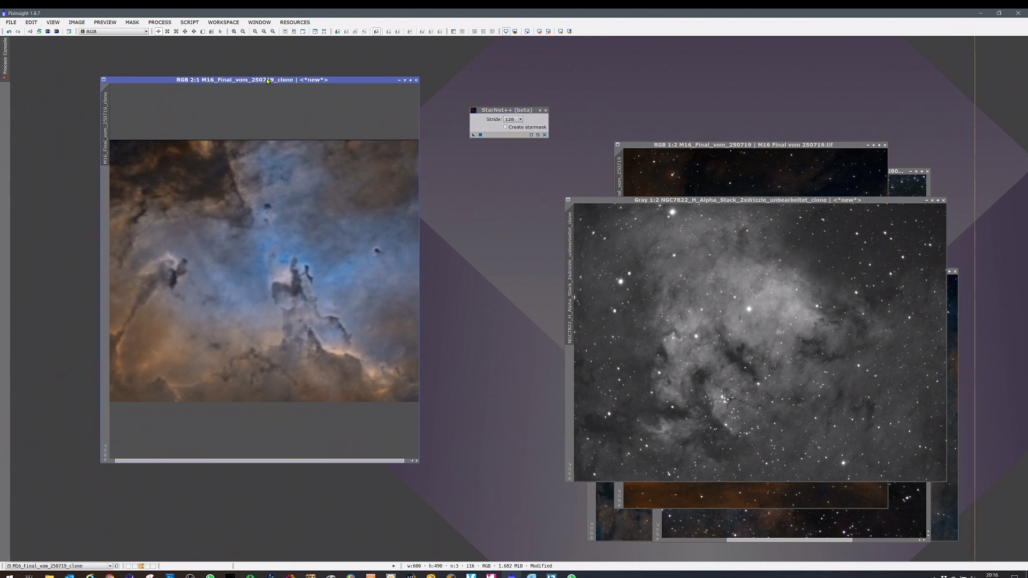
{"action": "left_click", "coordinate": [9, 33]}
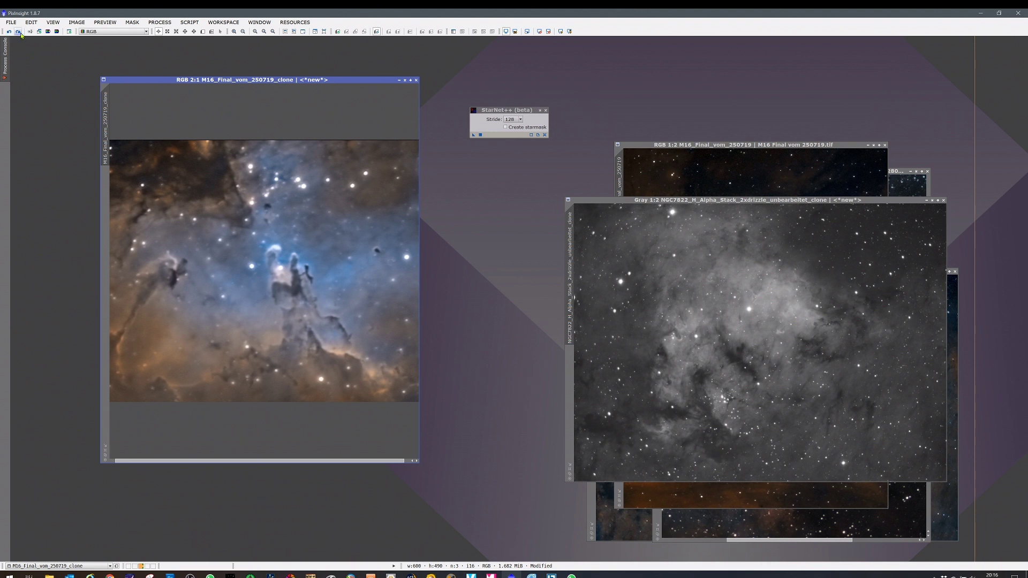
{"action": "left_click", "coordinate": [18, 32]}
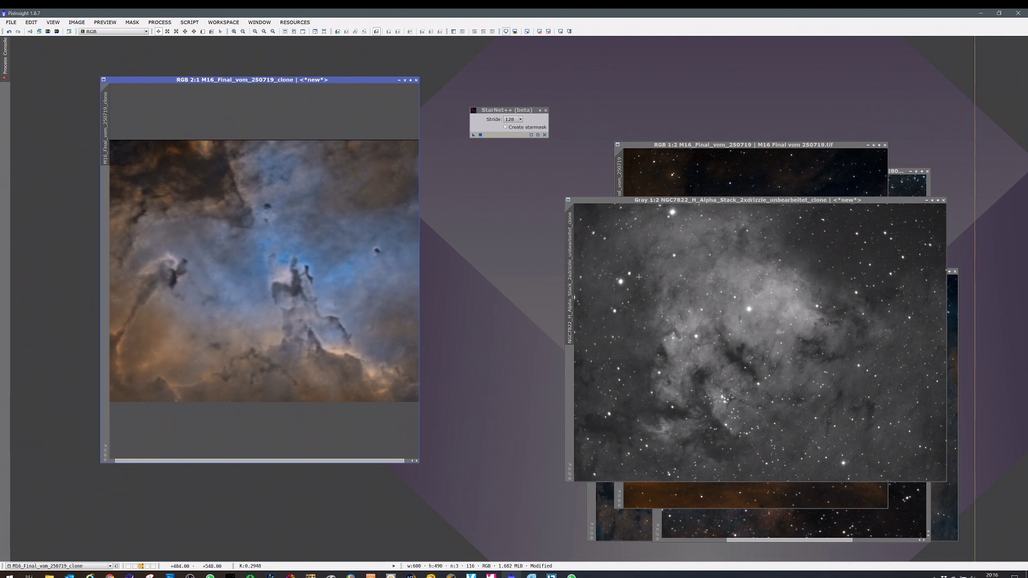
Step: Bring the full M16_Final_vom_250719 image to the free area, redo its star removal and examine the starless nebula up close
{"action": "mouse_move", "coordinate": [669, 145]}
{"action": "left_mouse_down"}
{"action": "mouse_move", "coordinate": [307, 118]}
{"action": "mouse_move", "coordinate": [254, 80]}
{"action": "left_mouse_up"}
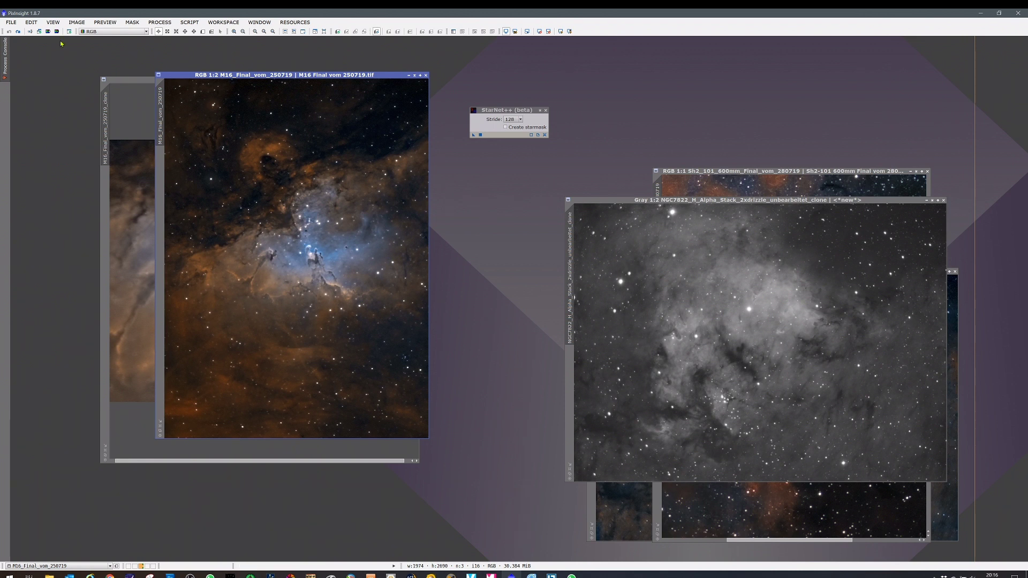
{"action": "left_click", "coordinate": [19, 32]}
{"action": "scroll", "coordinate": [298, 261], "scroll_direction": "up", "scroll_amount": 2}
{"action": "left_click_drag", "start_coordinate": [427, 284], "coordinate": [428, 333]}
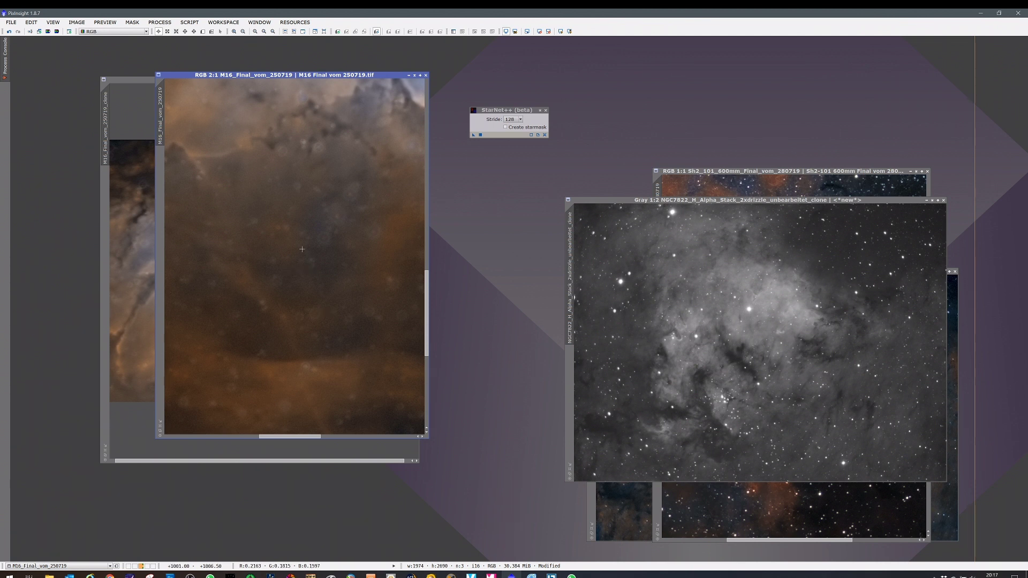
{"action": "scroll", "coordinate": [302, 249], "scroll_direction": "down", "scroll_amount": 1}
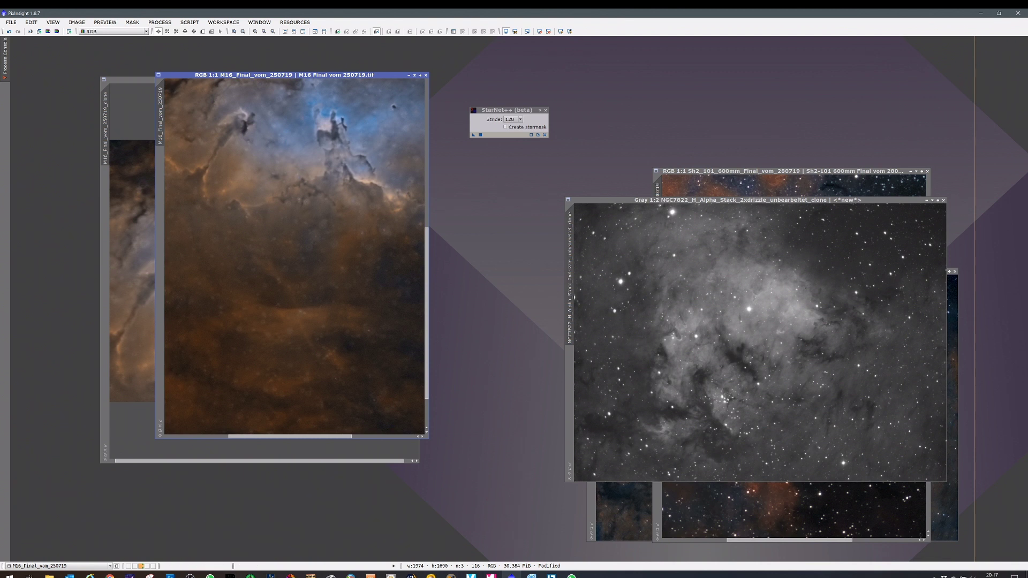
Step: Move the grayscale NGC7822 H-Alpha clone in front of the M16 images and examine its stars
{"action": "left_click_drag", "start_coordinate": [697, 202], "coordinate": [263, 140]}
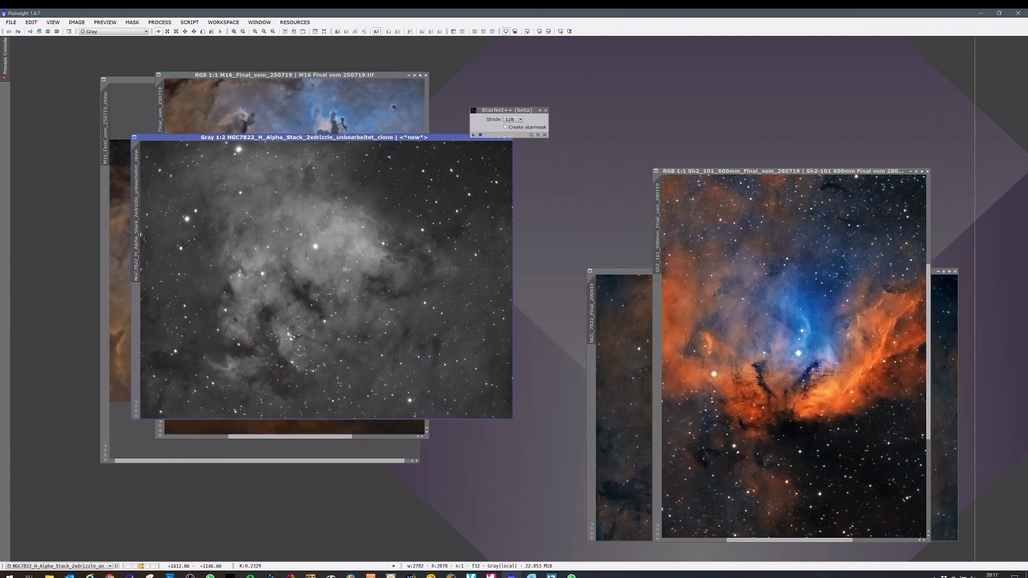
{"action": "scroll", "coordinate": [328, 282], "scroll_direction": "up", "scroll_amount": 1}
{"action": "scroll", "coordinate": [319, 276], "scroll_direction": "down", "scroll_amount": 1}
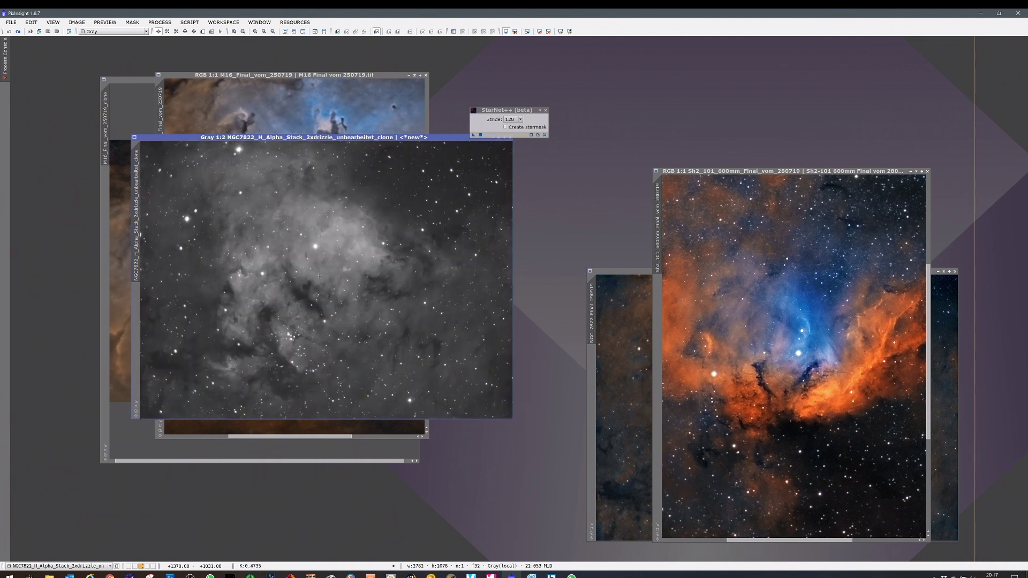